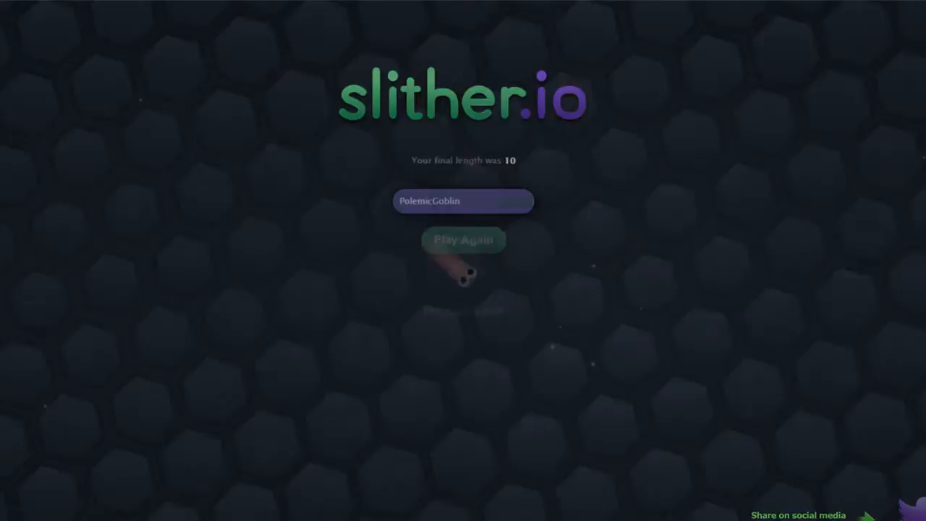
key(Return)
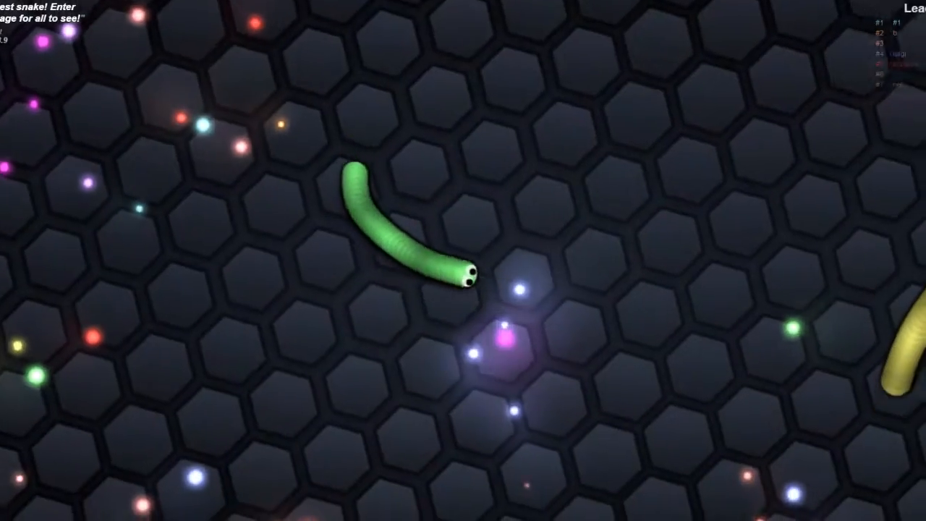
key(Up)
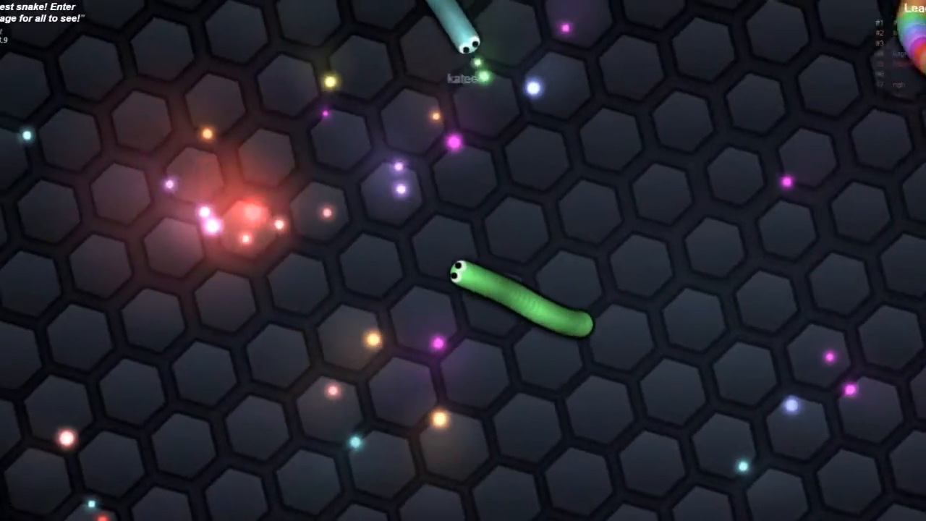
key(Up)
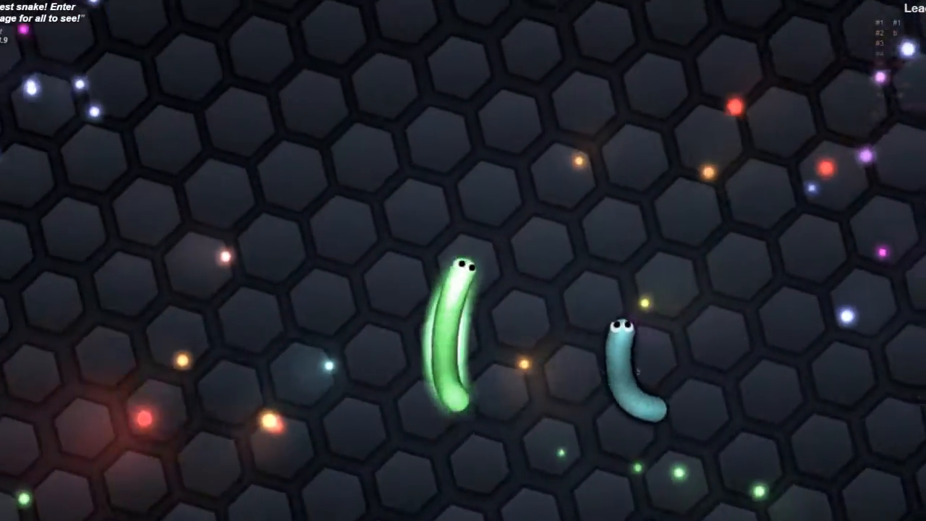
key(Up)
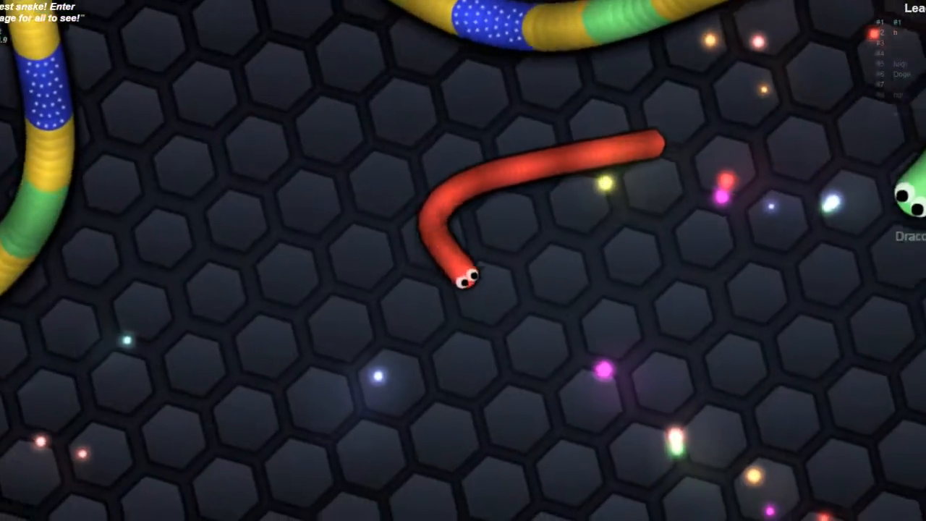
key(space)
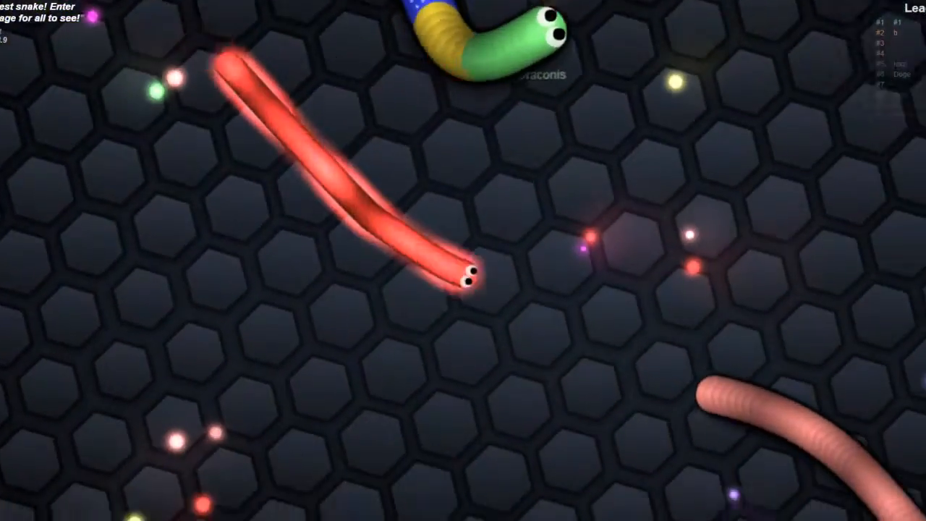
key(space)
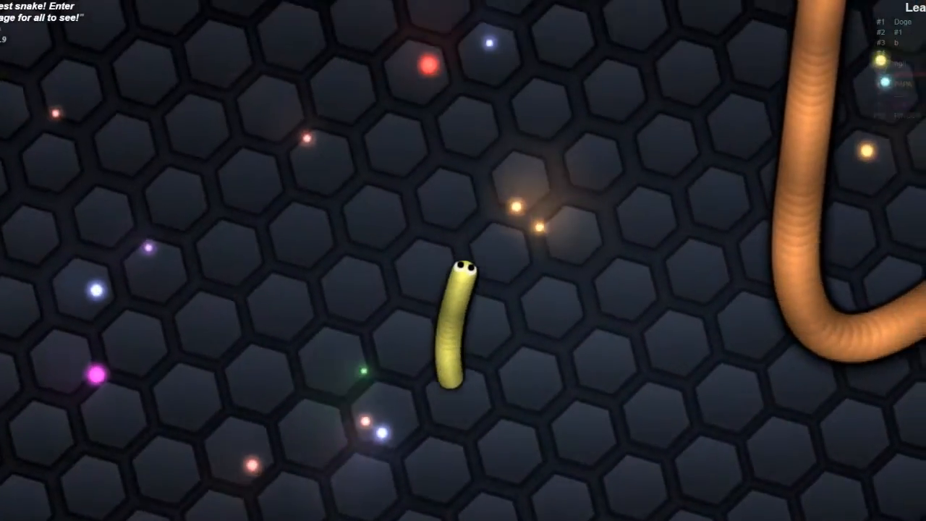
key(space)
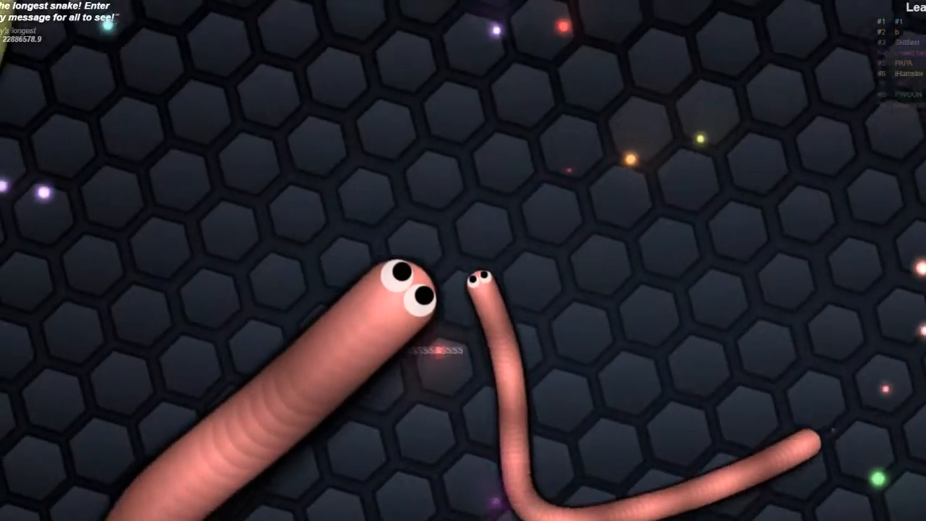
key(super)
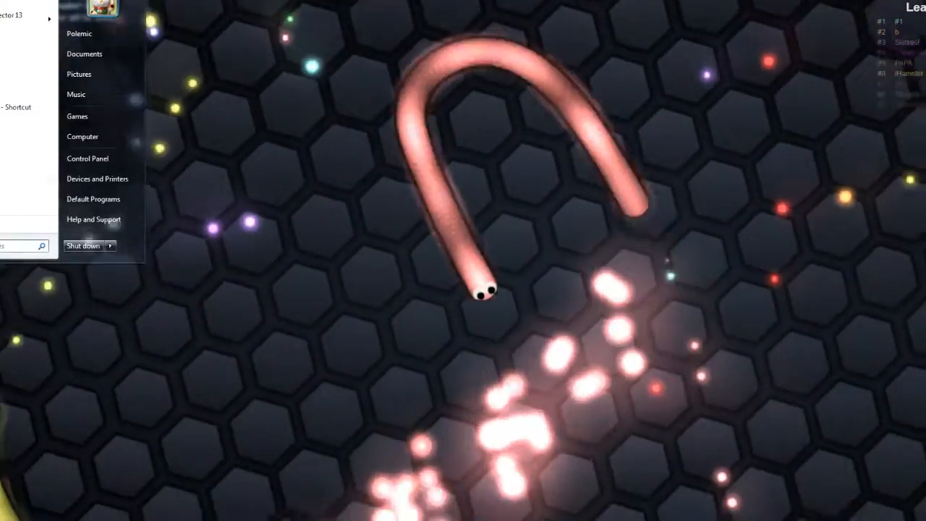
key(super)
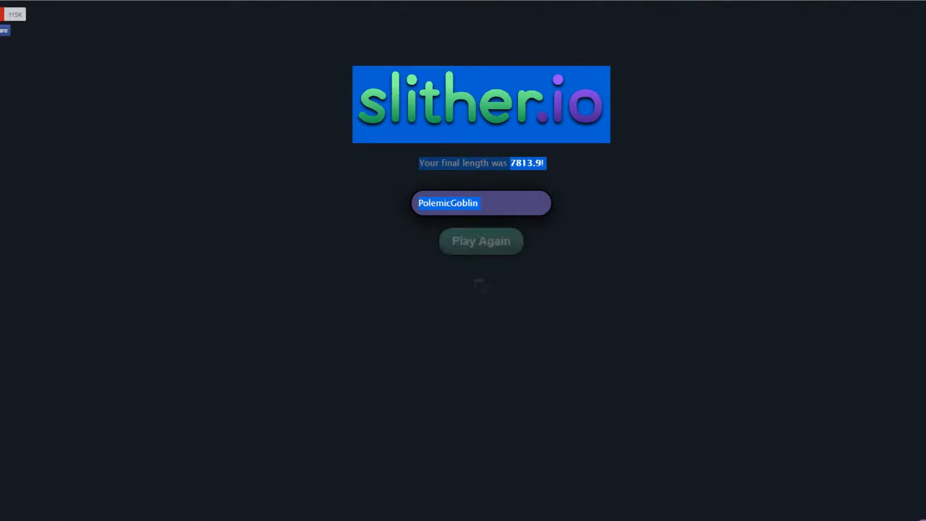
key(Return)
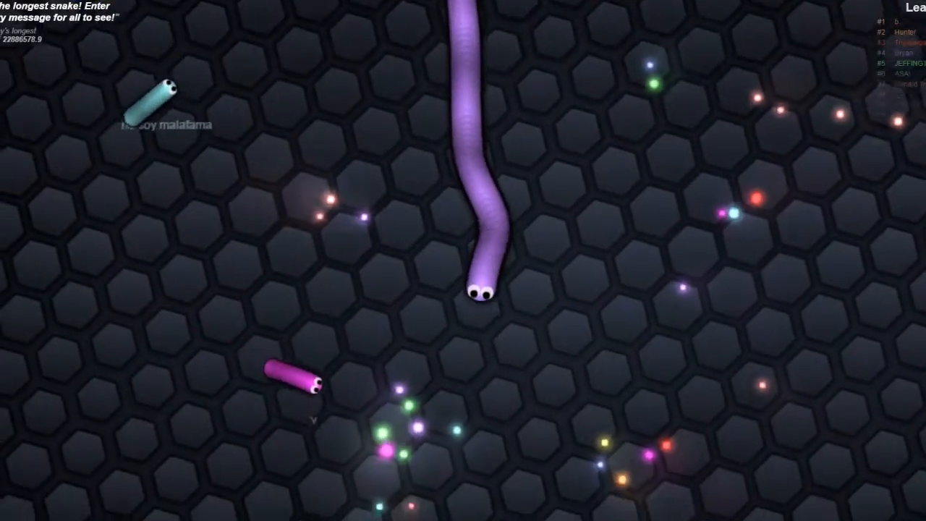
key(space)
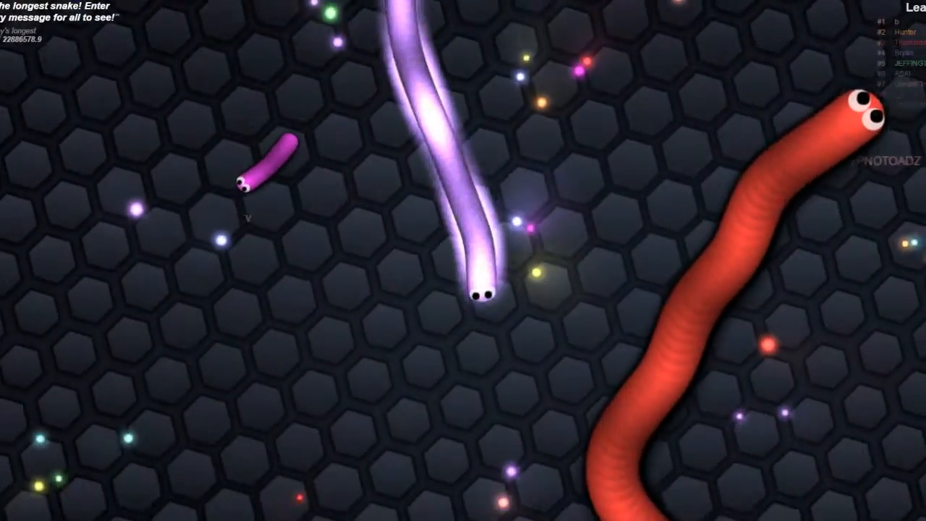